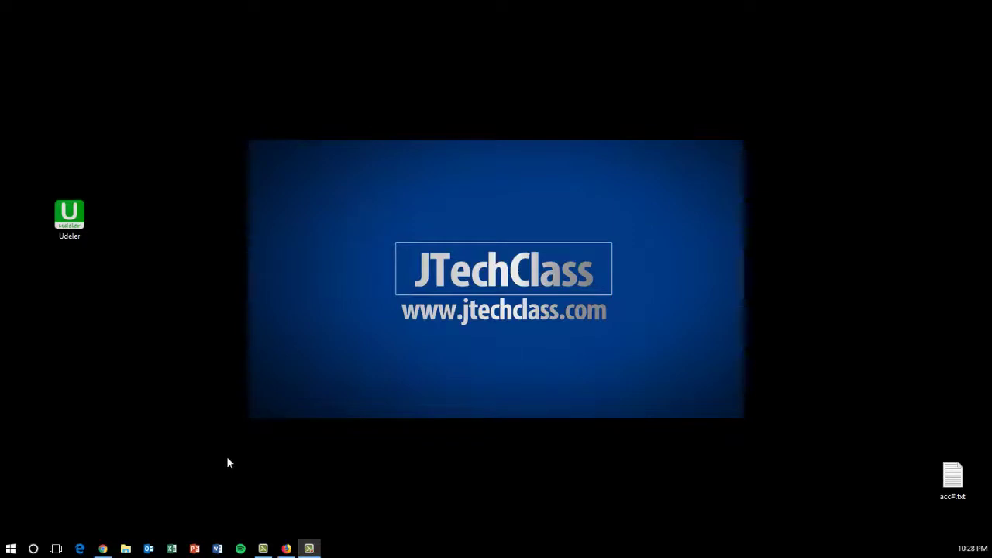
- Bring the Firefox window with Udemy's My Courses page to the front
{"action": "left_click", "coordinate": [285, 543]}
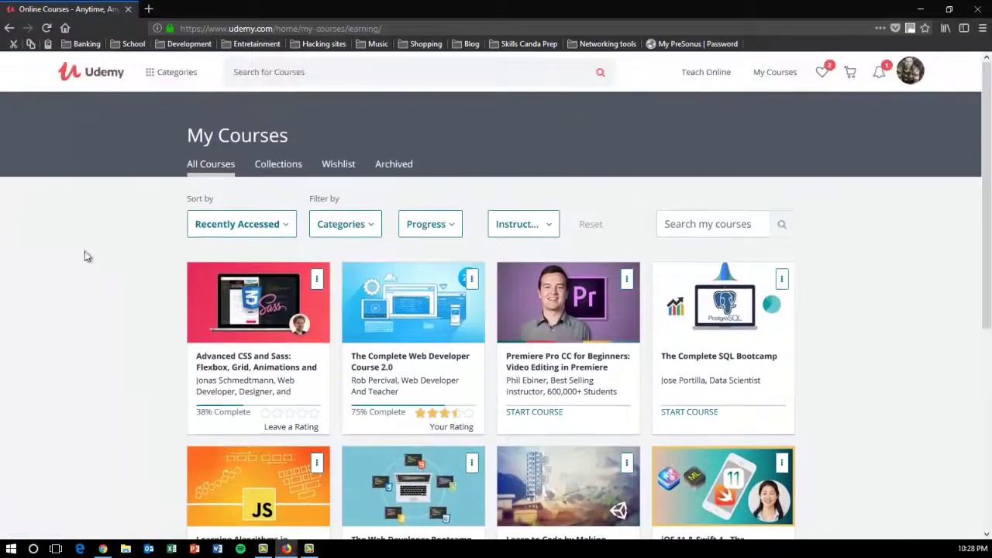
{"action": "scroll", "coordinate": [387, 465], "scroll_direction": "down", "scroll_amount": 5}
{"action": "scroll", "coordinate": [513, 358], "scroll_direction": "up", "scroll_amount": 3}
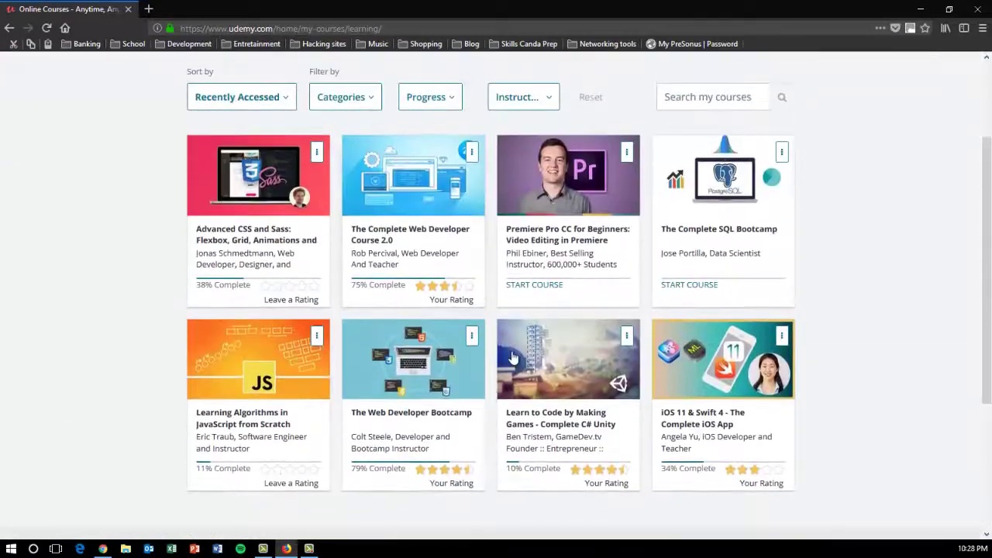
{"action": "scroll", "coordinate": [106, 344], "scroll_direction": "up", "scroll_amount": 3}
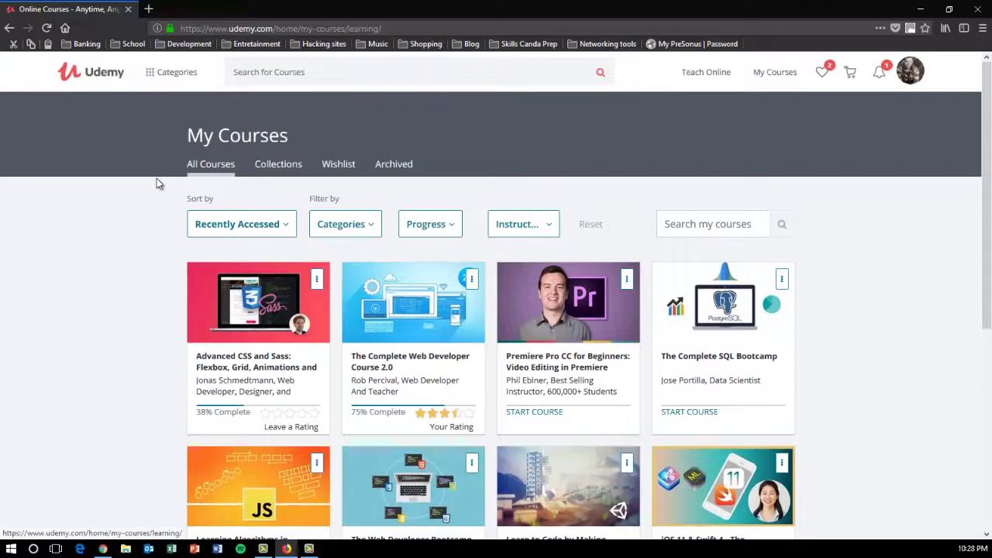
- Highlight the udemy.com part of the page address, then deselect it
{"action": "left_click", "coordinate": [273, 29]}
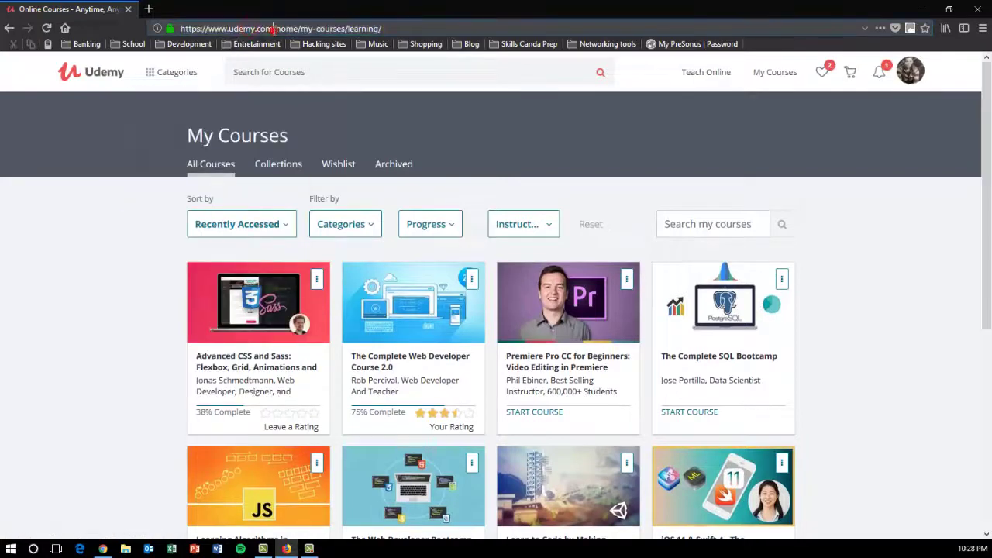
{"action": "left_click", "coordinate": [272, 29]}
{"action": "left_click_drag", "start_coordinate": [275, 29], "coordinate": [180, 29]}
{"action": "left_click", "coordinate": [132, 266]}
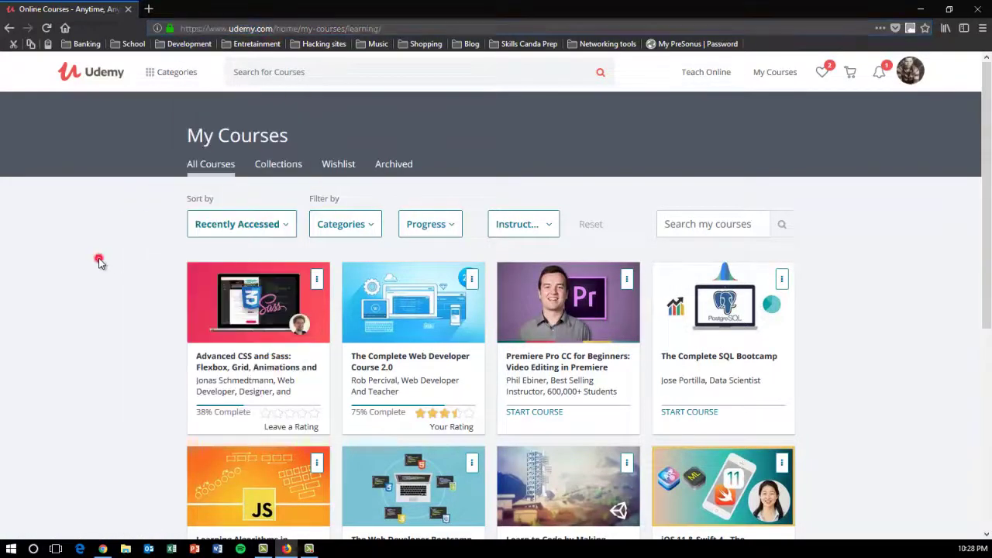
- Scroll through the eight enrolled course cards and their progress figures, such as 38%, 75% and 79%
{"action": "scroll", "coordinate": [107, 261], "scroll_direction": "down", "scroll_amount": 2}
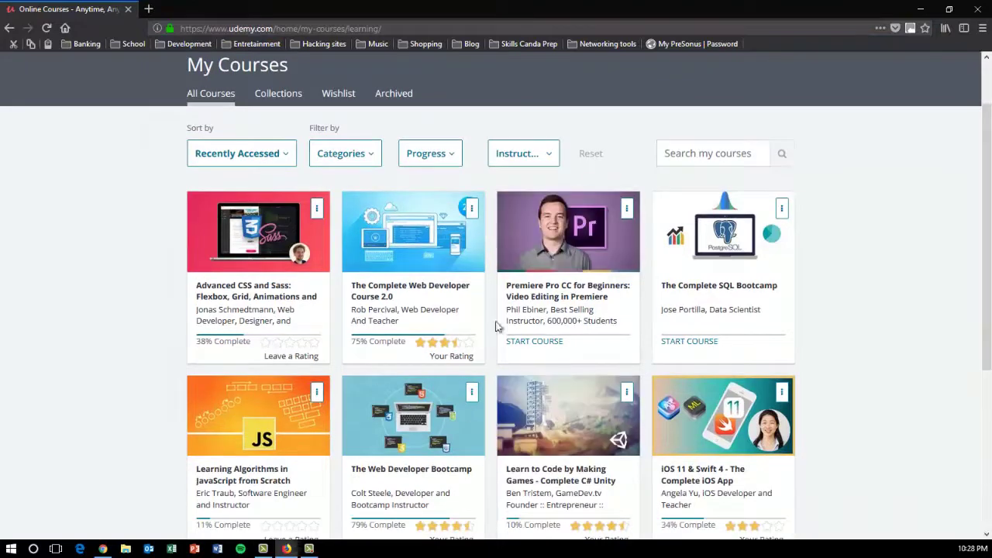
{"action": "scroll", "coordinate": [295, 256], "scroll_direction": "up", "scroll_amount": 2}
{"action": "mouse_move", "coordinate": [186, 82]}
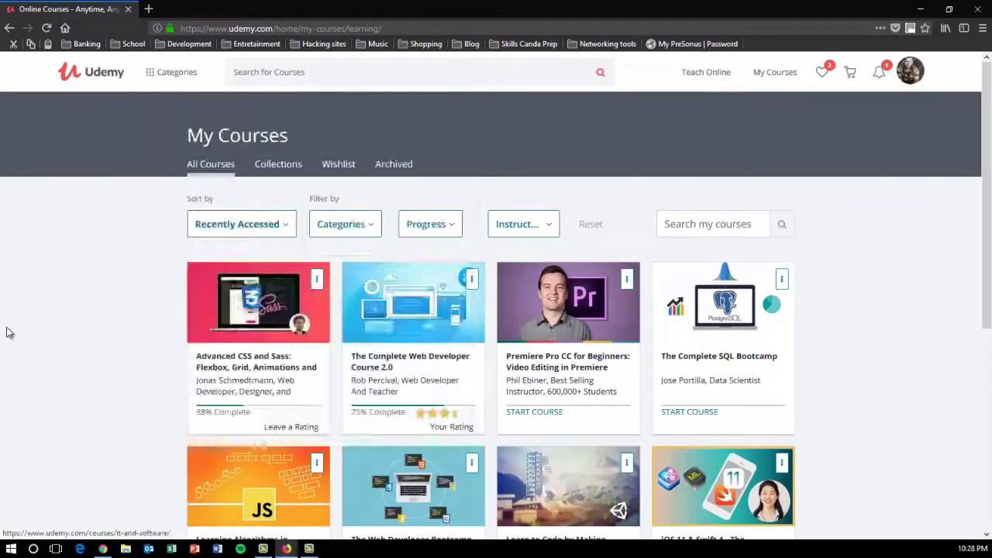
{"action": "scroll", "coordinate": [159, 329], "scroll_direction": "down", "scroll_amount": 2}
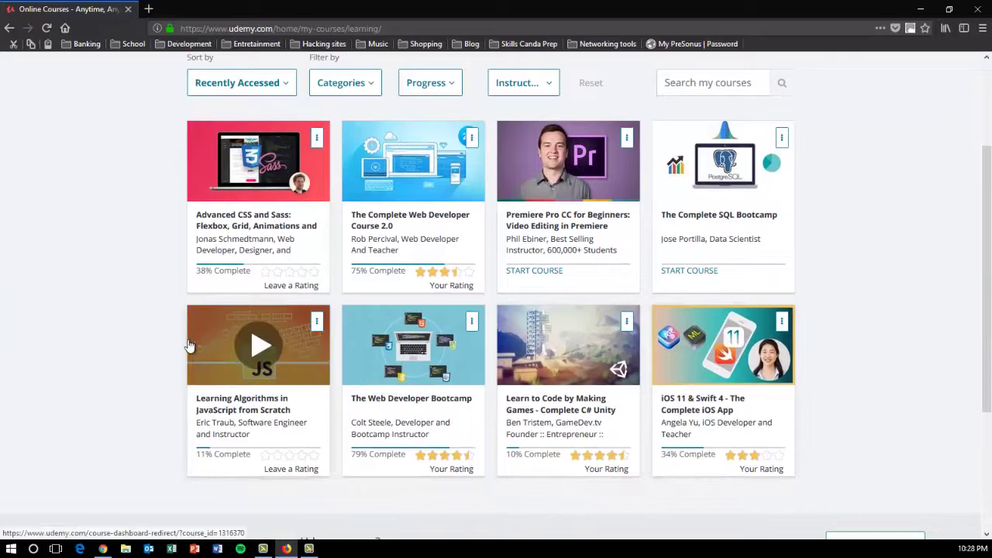
{"action": "scroll", "coordinate": [137, 339], "scroll_direction": "down", "scroll_amount": 2}
{"action": "scroll", "coordinate": [285, 345], "scroll_direction": "up", "scroll_amount": 4}
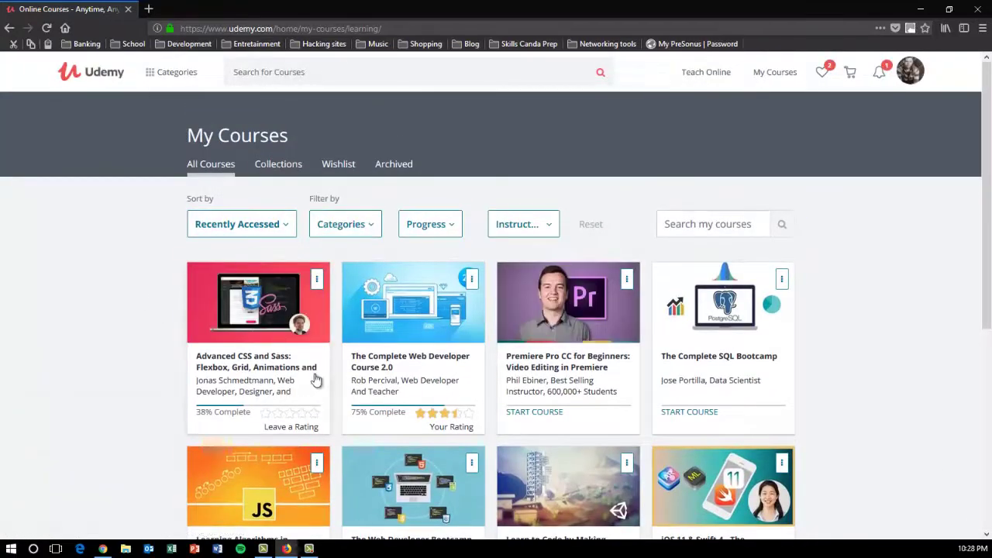
{"action": "scroll", "coordinate": [146, 330], "scroll_direction": "down", "scroll_amount": 1}
{"action": "scroll", "coordinate": [144, 333], "scroll_direction": "down", "scroll_amount": 2}
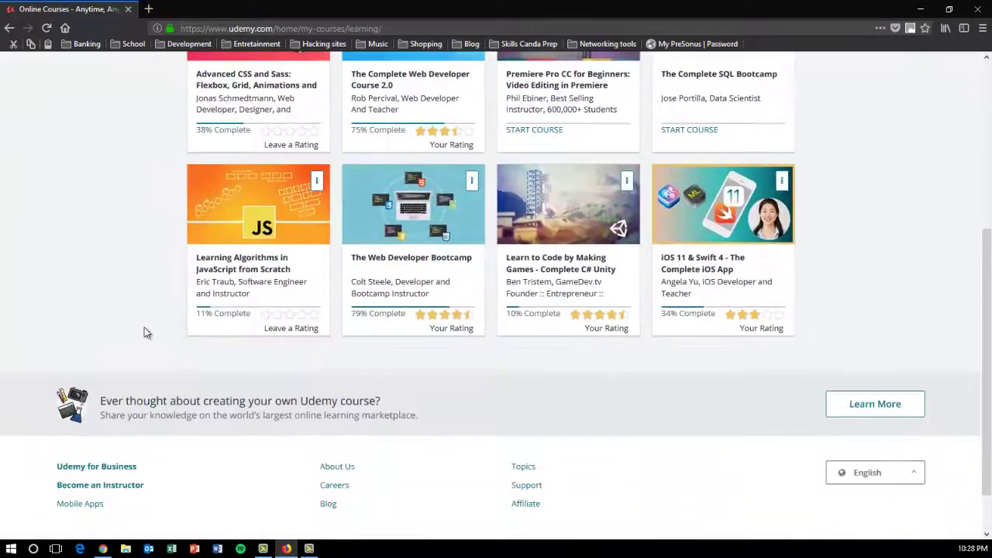
{"action": "scroll", "coordinate": [144, 333], "scroll_direction": "up", "scroll_amount": 2}
{"action": "scroll", "coordinate": [144, 303], "scroll_direction": "up", "scroll_amount": 1}
{"action": "scroll", "coordinate": [148, 305], "scroll_direction": "up", "scroll_amount": 1}
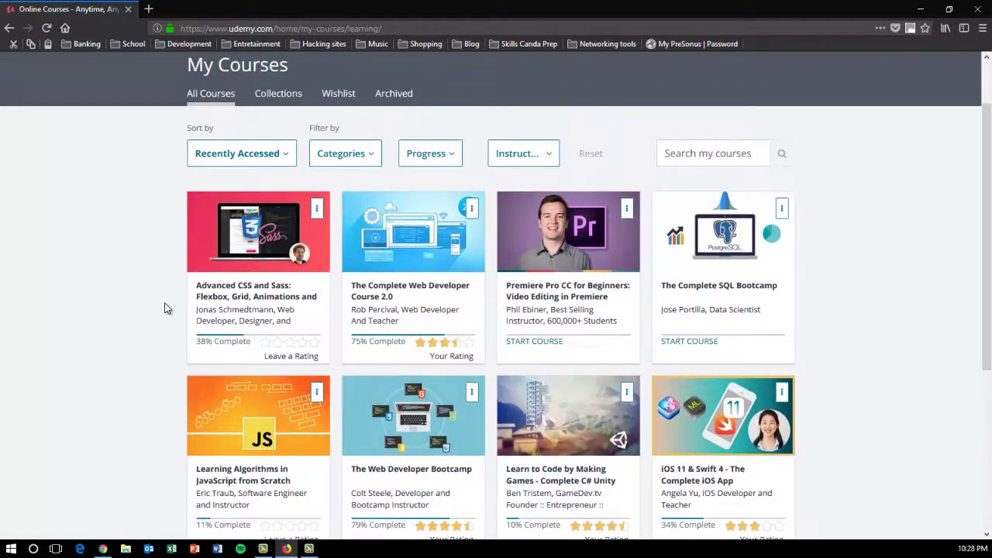
{"action": "scroll", "coordinate": [562, 310], "scroll_direction": "up", "scroll_amount": 2}
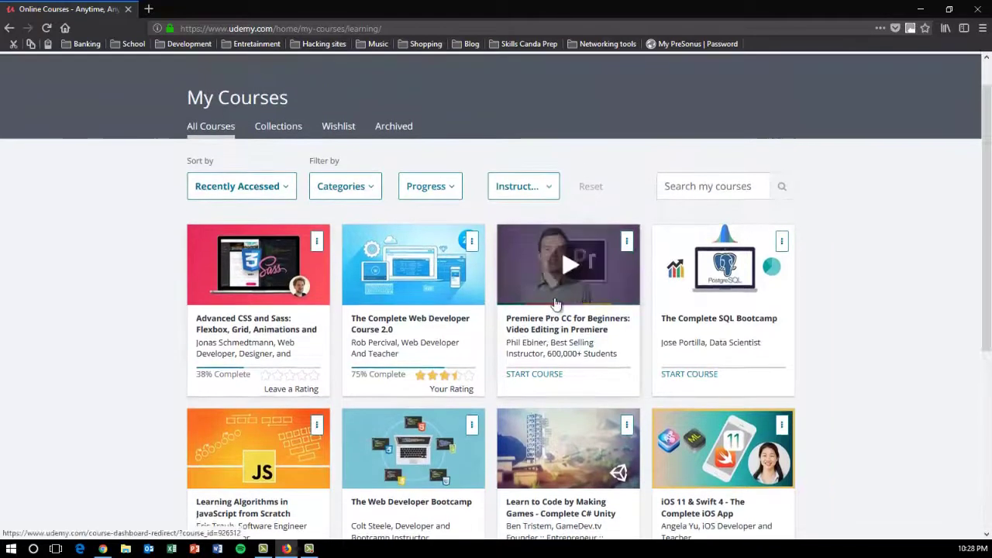
- Read the udemy-downloader-gui README in Chrome, then minimize Chrome and Firefox to reveal the desktop
{"action": "left_click", "coordinate": [103, 548]}
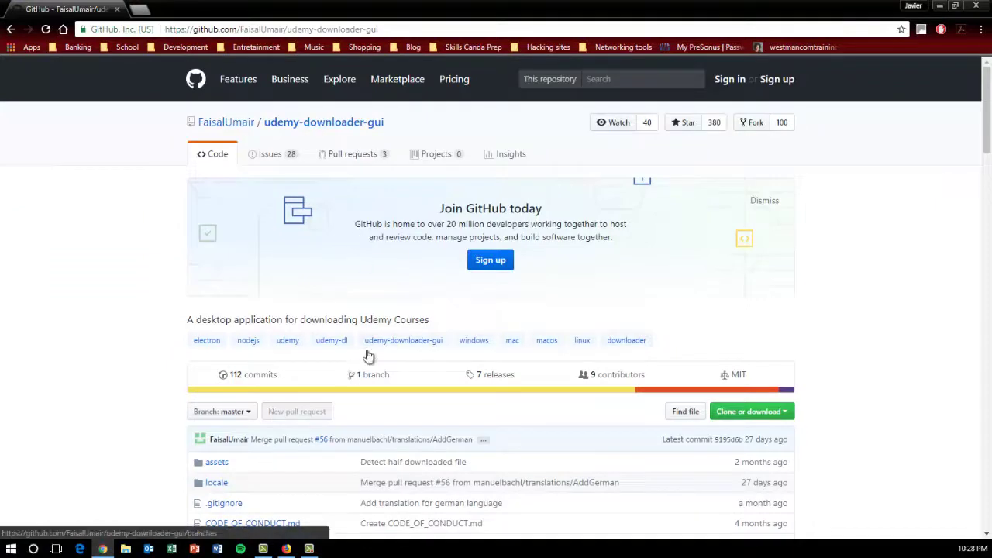
{"action": "scroll", "coordinate": [372, 353], "scroll_direction": "down", "scroll_amount": 3}
{"action": "scroll", "coordinate": [375, 350], "scroll_direction": "down", "scroll_amount": 6}
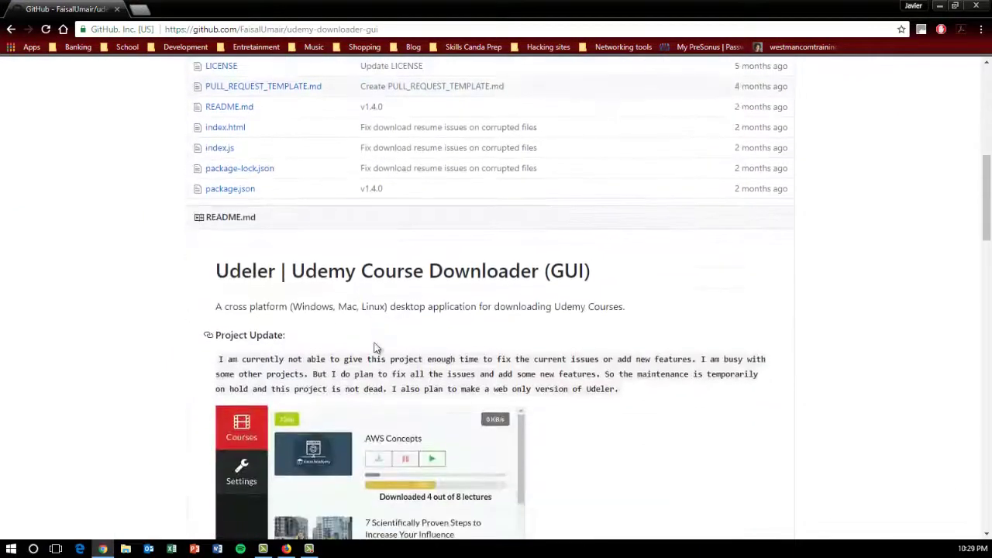
{"action": "scroll", "coordinate": [323, 265], "scroll_direction": "down", "scroll_amount": 1}
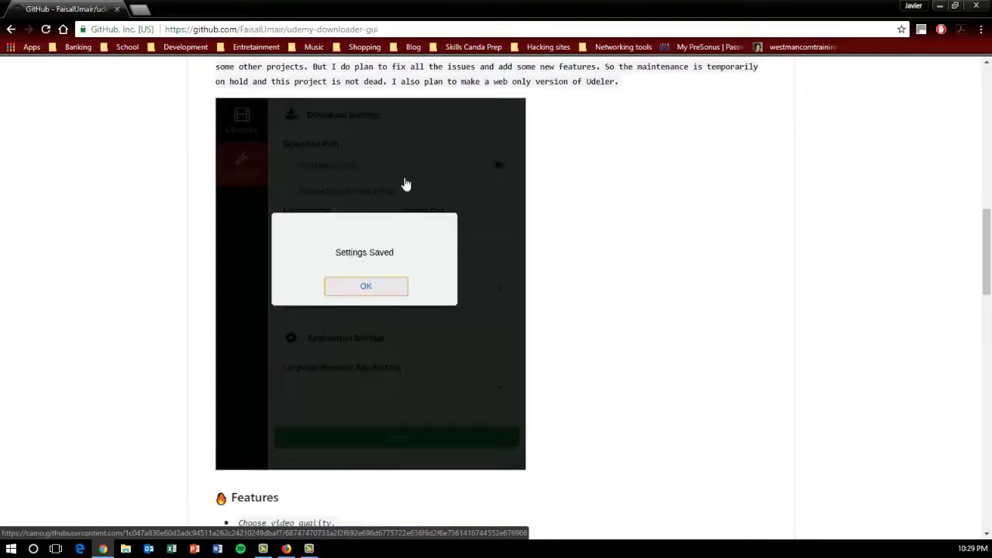
{"action": "left_click", "coordinate": [939, 6]}
{"action": "left_click", "coordinate": [922, 8]}
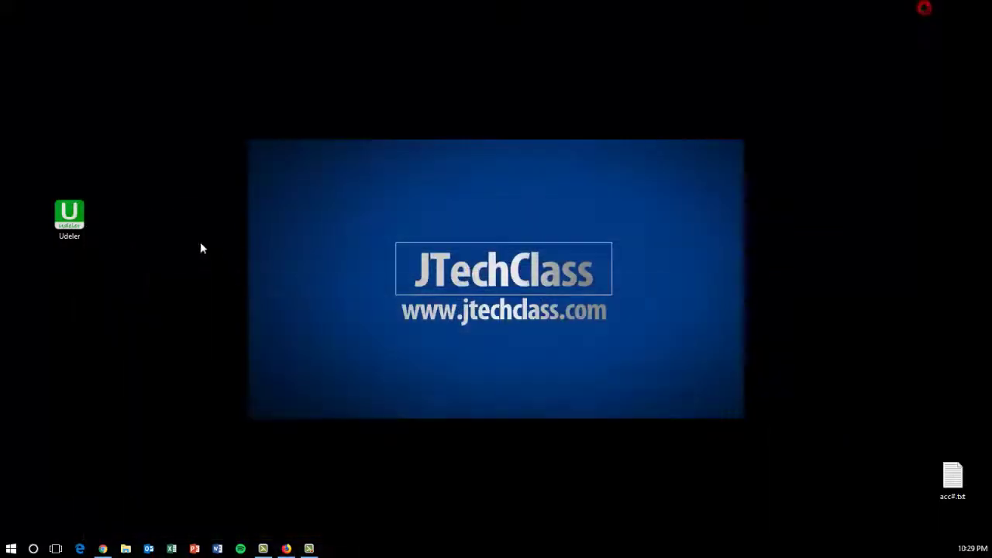
- Launch Udeler from its desktop shortcut and log in with the Udemy account e-mail and password
{"action": "double_click", "coordinate": [78, 223]}
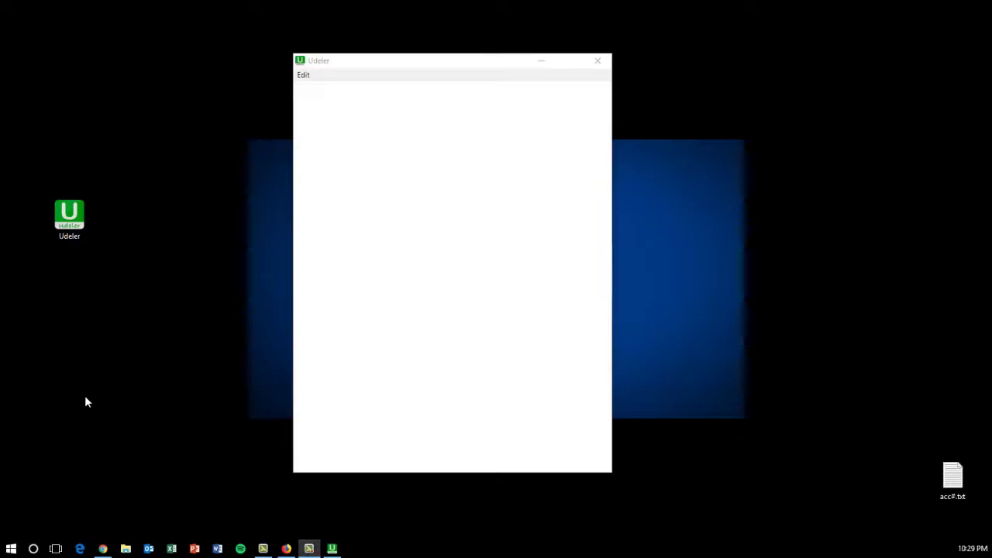
{"action": "left_click", "coordinate": [392, 245]}
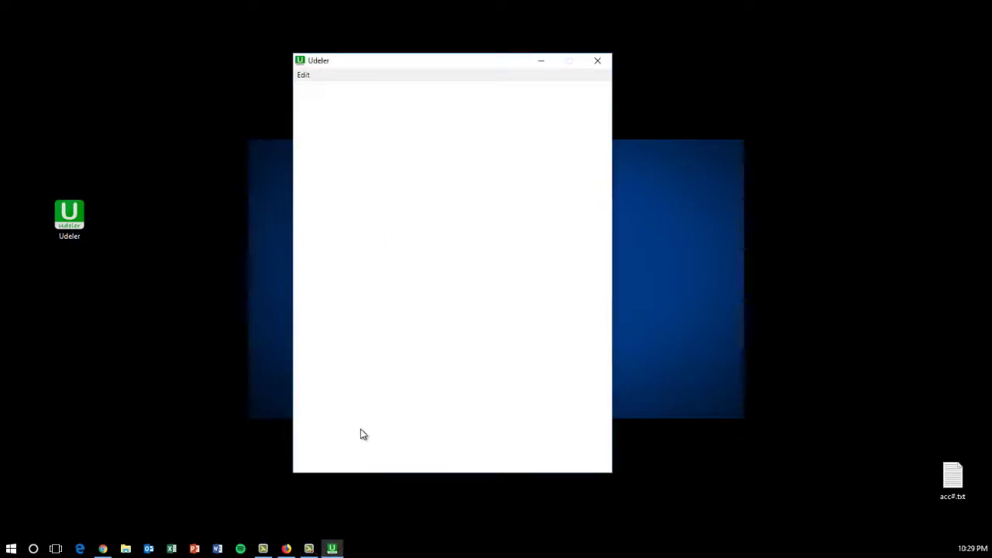
{"action": "left_click", "coordinate": [334, 516]}
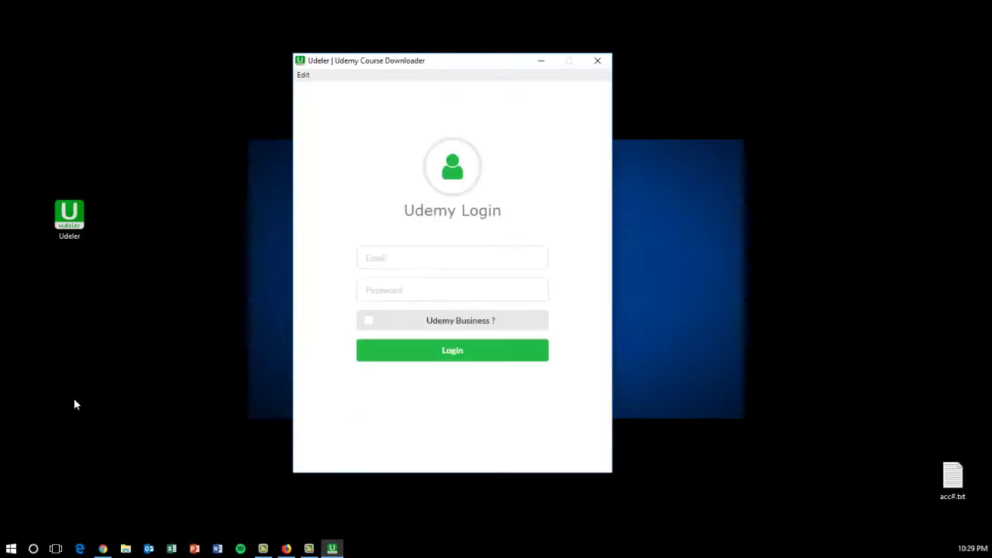
{"action": "left_click", "coordinate": [444, 261]}
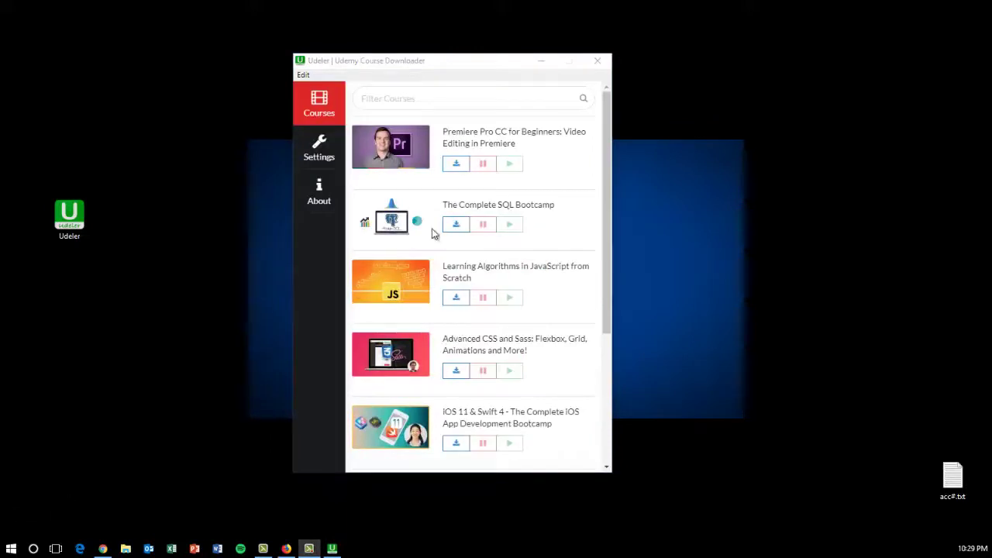
{"action": "left_click_drag", "start_coordinate": [602, 245], "coordinate": [615, 336]}
{"action": "scroll", "coordinate": [482, 175], "scroll_direction": "up", "scroll_amount": 4}
- Change Video Quality from Auto to Highest in Settings, save, and return to Courses
{"action": "left_click", "coordinate": [319, 149]}
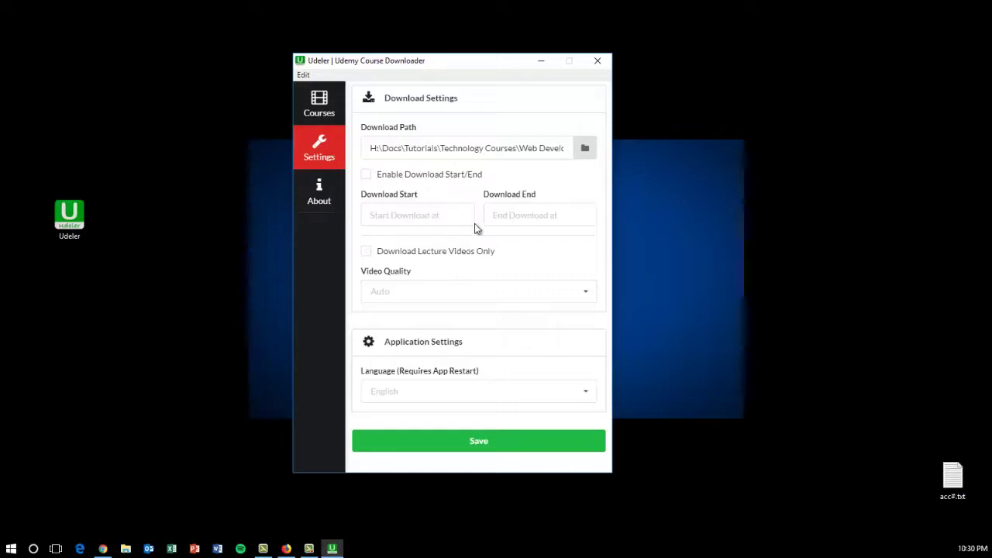
{"action": "left_click", "coordinate": [449, 295]}
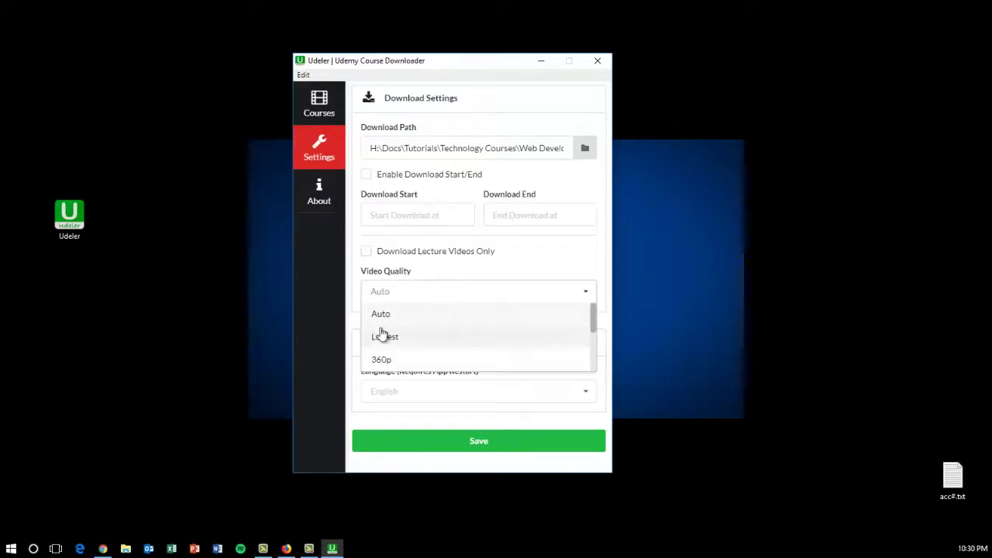
{"action": "scroll", "coordinate": [385, 337], "scroll_direction": "down", "scroll_amount": 2}
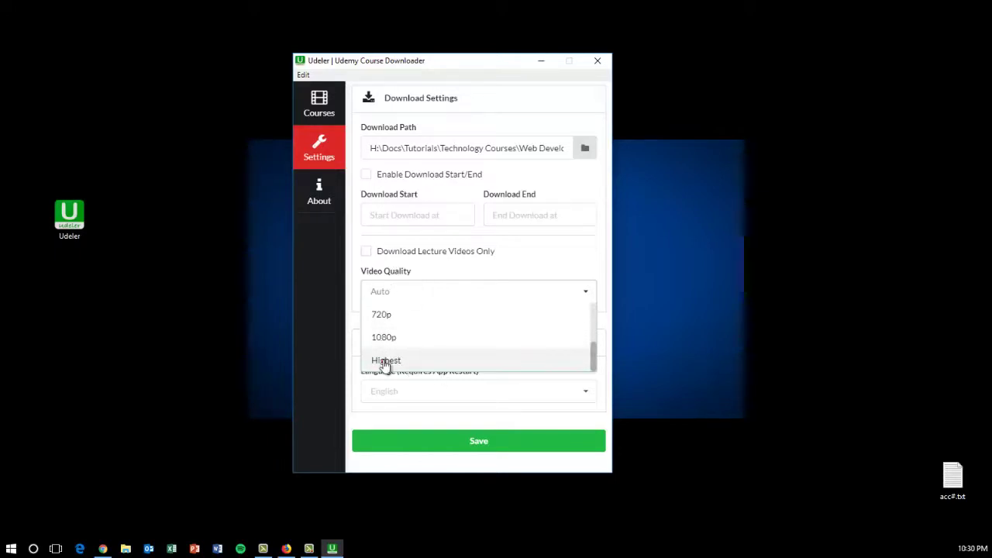
{"action": "left_click", "coordinate": [387, 359]}
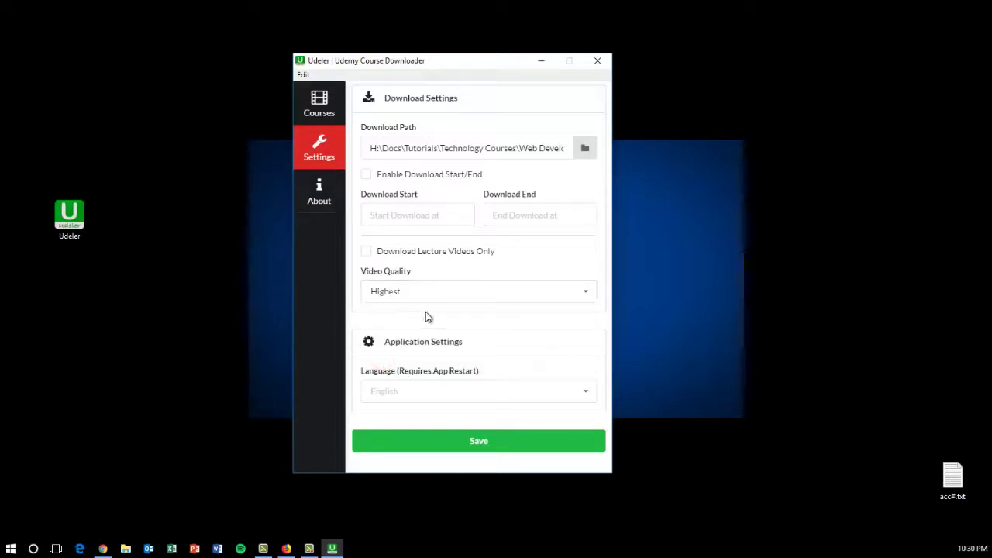
{"action": "left_click", "coordinate": [321, 109]}
{"action": "left_click", "coordinate": [337, 148]}
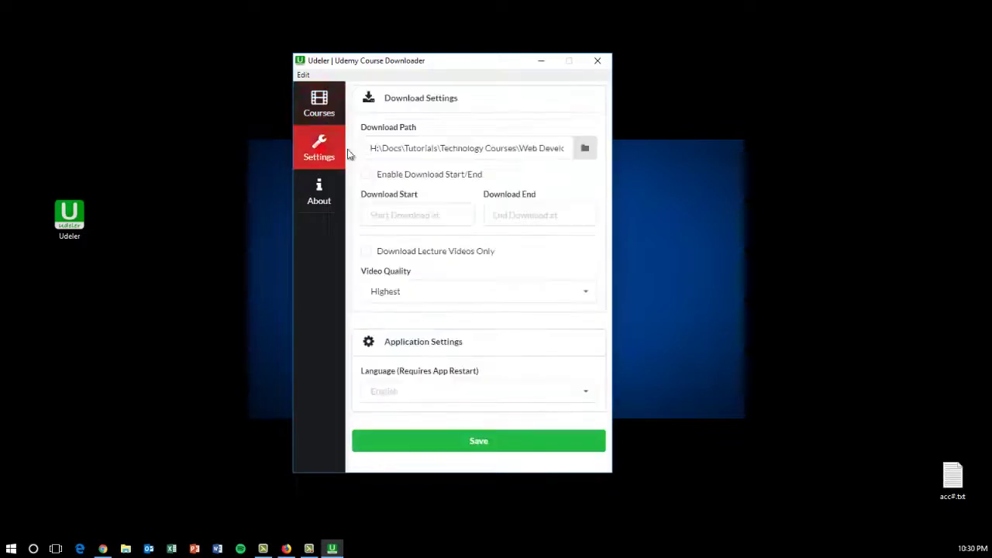
{"action": "left_click", "coordinate": [481, 441]}
{"action": "left_click", "coordinate": [321, 114]}
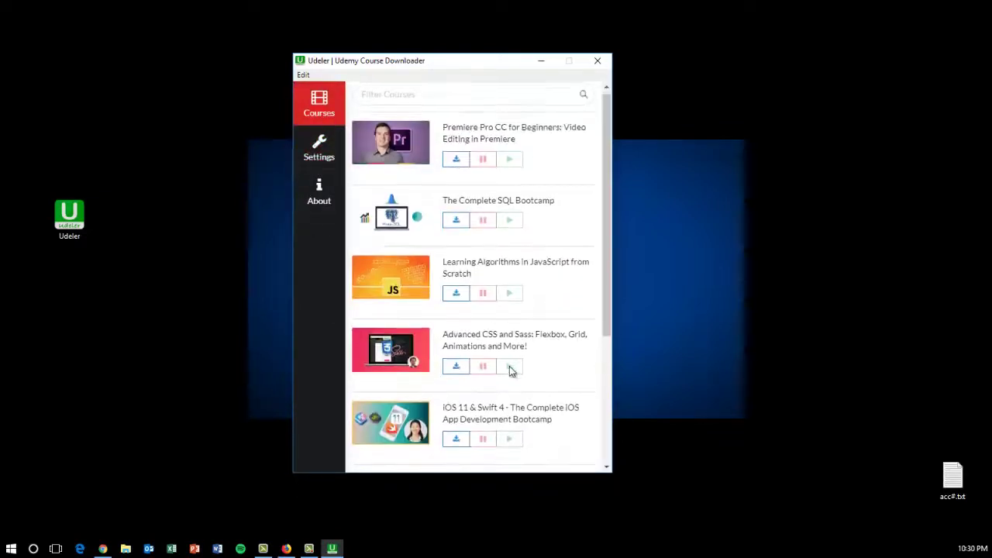
- Download Premiere Pro CC for Beginners and wait until it shows Building Course Data
{"action": "scroll", "coordinate": [504, 371], "scroll_direction": "down", "scroll_amount": 3}
{"action": "scroll", "coordinate": [480, 367], "scroll_direction": "up", "scroll_amount": 3}
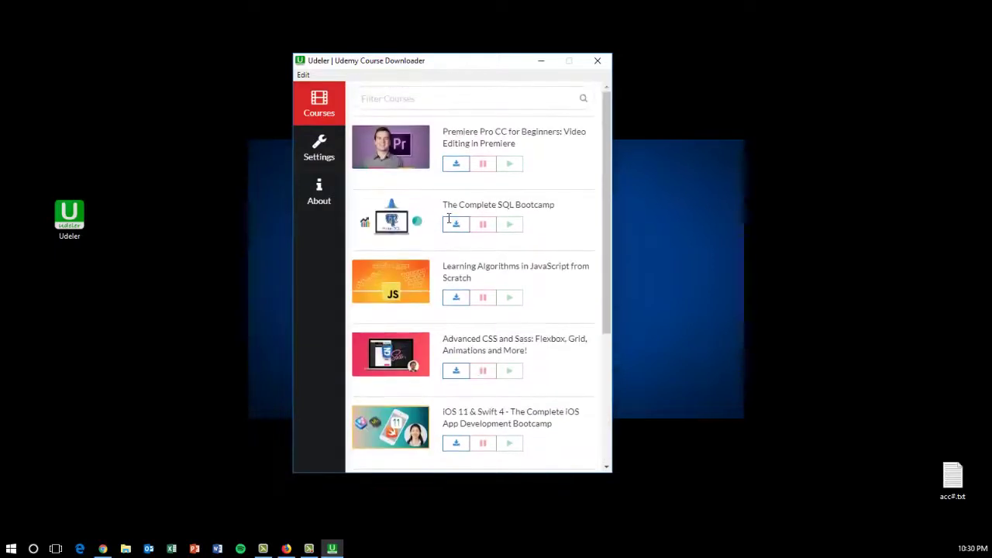
{"action": "left_click", "coordinate": [453, 164]}
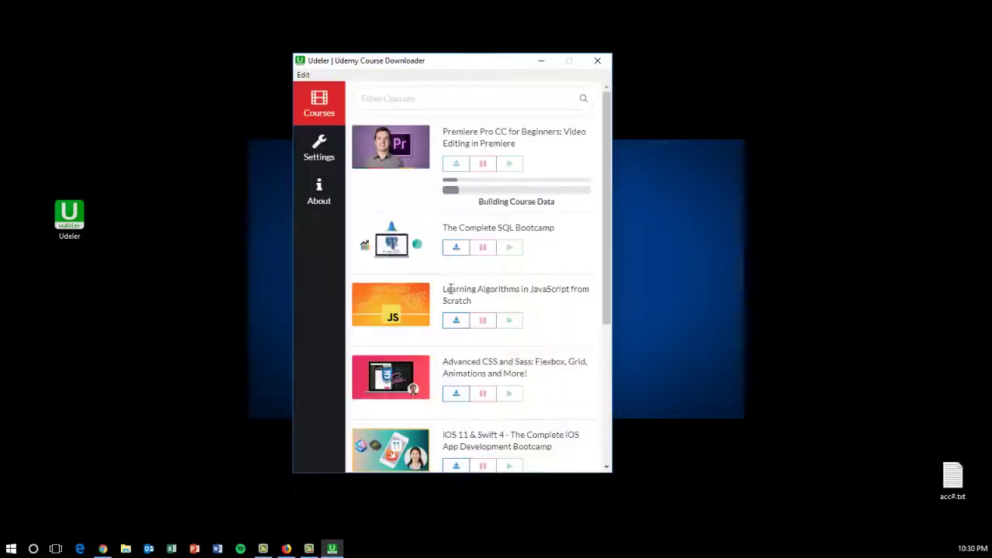
{"action": "left_click", "coordinate": [484, 167]}
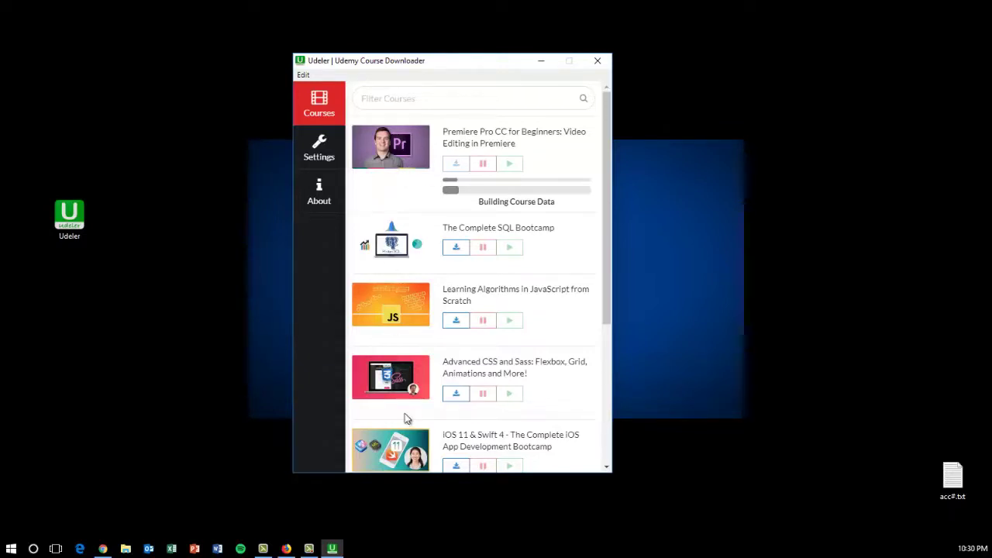
{"action": "scroll", "coordinate": [405, 413], "scroll_direction": "down", "scroll_amount": 3}
{"action": "scroll", "coordinate": [461, 274], "scroll_direction": "up", "scroll_amount": 3}
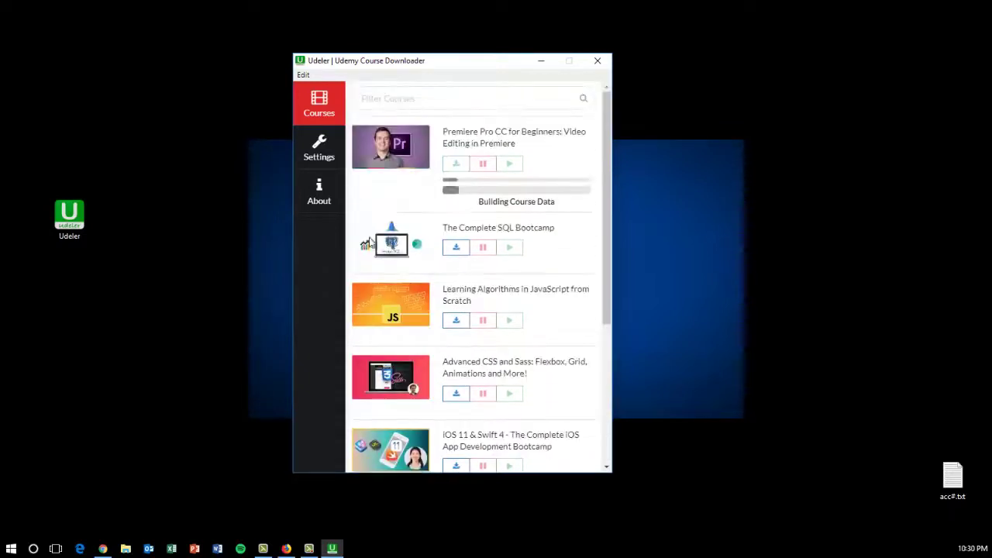